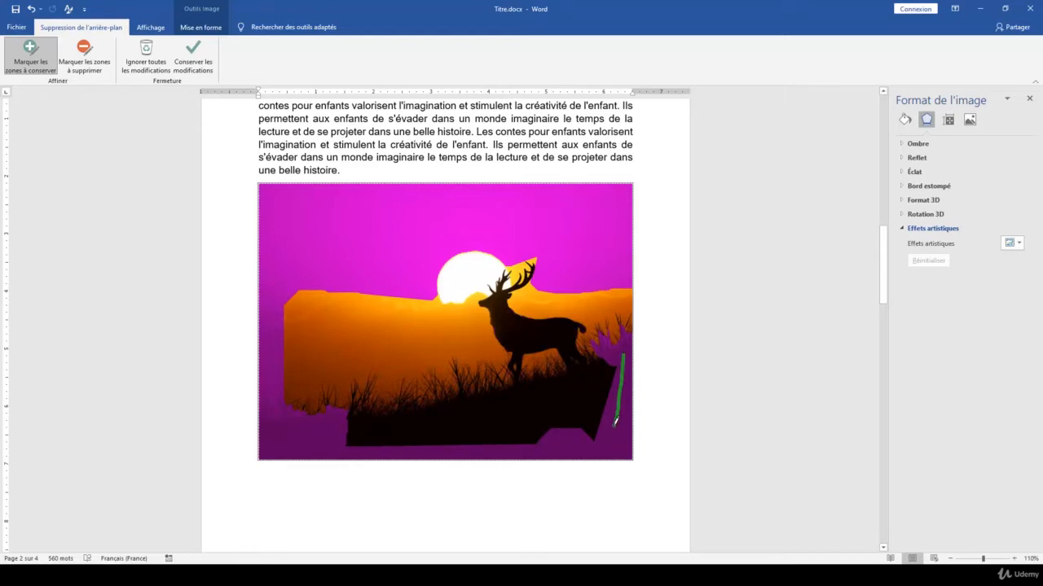
# - Mark the dark foreground, the grass near the picture's edge and the orange band above the horizon as areas to keep
pyautogui.moveTo(319, 435)
pyautogui.mouseDown()
pyautogui.moveTo(265, 432)
pyautogui.moveTo(273, 414)
pyautogui.moveTo(329, 440)
pyautogui.moveTo(390, 450)
pyautogui.mouseUp()
pyautogui.moveTo(607, 336); pyautogui.dragTo(607, 362)
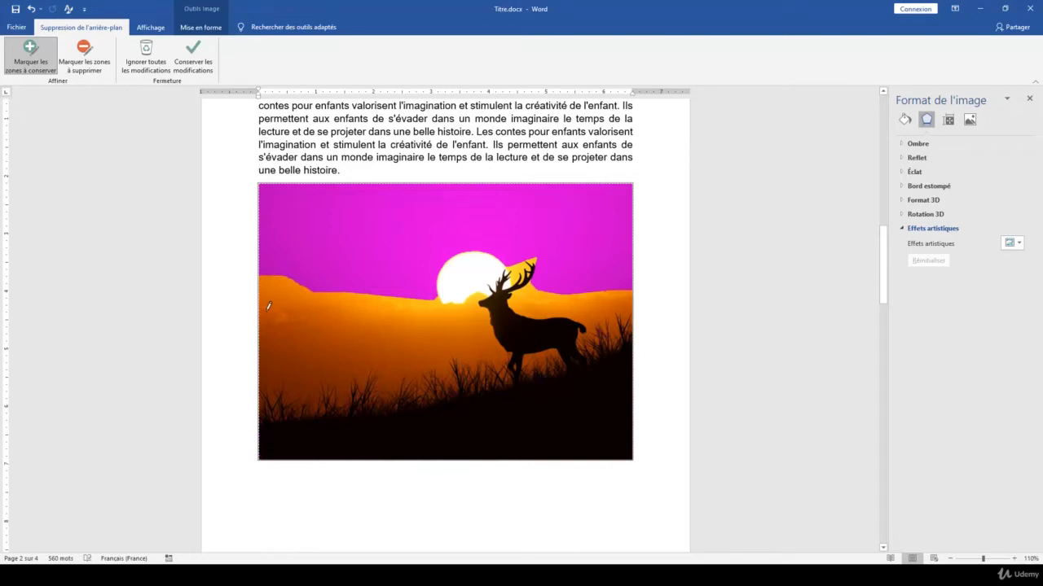
pyautogui.moveTo(262, 303)
pyautogui.mouseDown()
pyautogui.moveTo(306, 312)
pyautogui.moveTo(347, 292)
pyautogui.mouseUp()
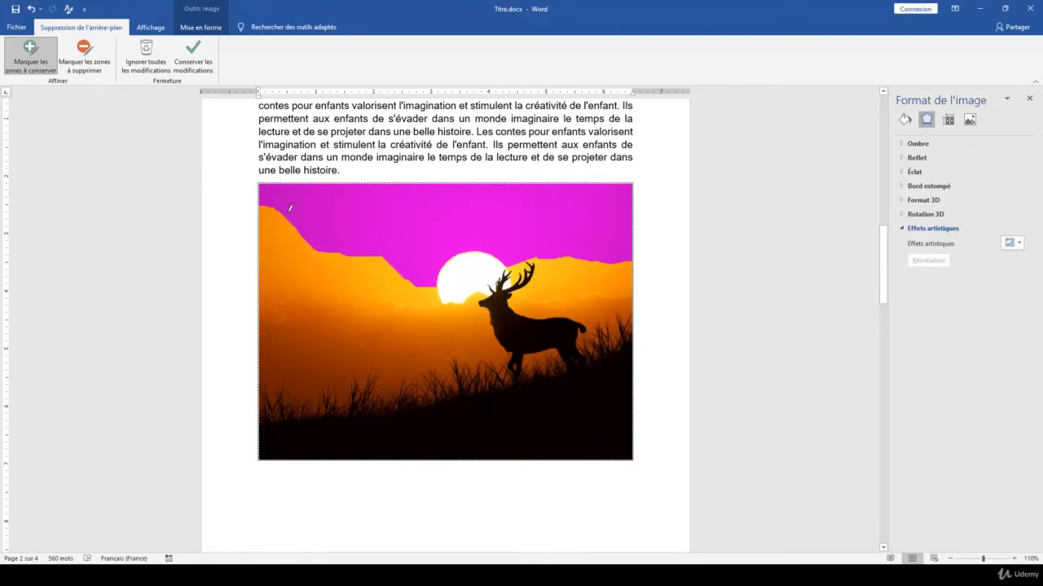
# - Mark the sky and sun along the horizon for removal, and mark the patch behind the deer's antlers and back to keep
pyautogui.click(84, 57)
pyautogui.moveTo(264, 303)
pyautogui.mouseDown()
pyautogui.moveTo(281, 302)
pyautogui.moveTo(293, 316)
pyautogui.moveTo(357, 282)
pyautogui.moveTo(459, 296)
pyautogui.moveTo(538, 259)
pyautogui.moveTo(532, 285)
pyautogui.moveTo(632, 287)
pyautogui.moveTo(624, 297)
pyautogui.mouseUp()
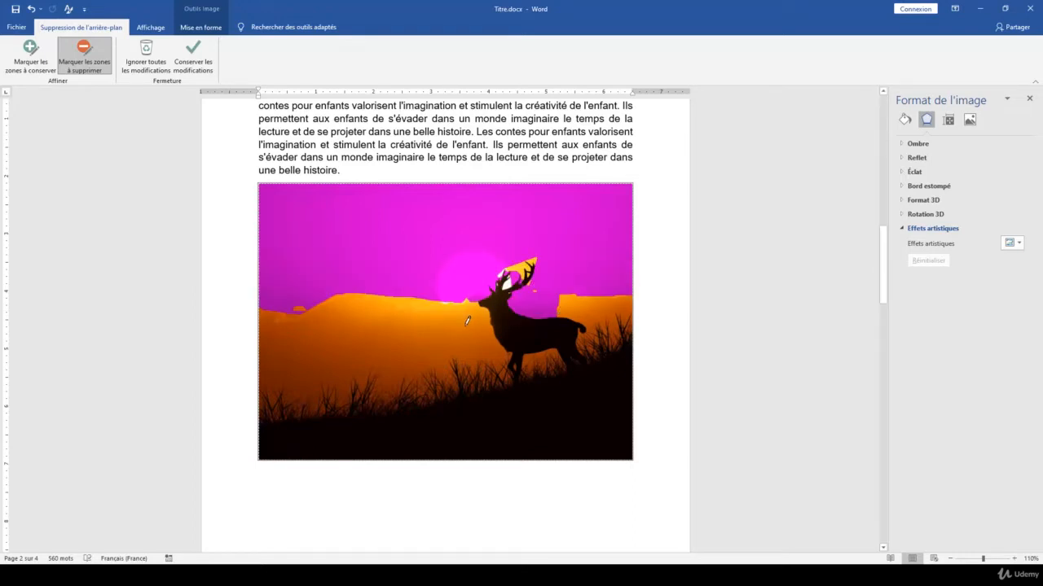
pyautogui.click(31, 57)
pyautogui.moveTo(516, 289); pyautogui.dragTo(568, 298)
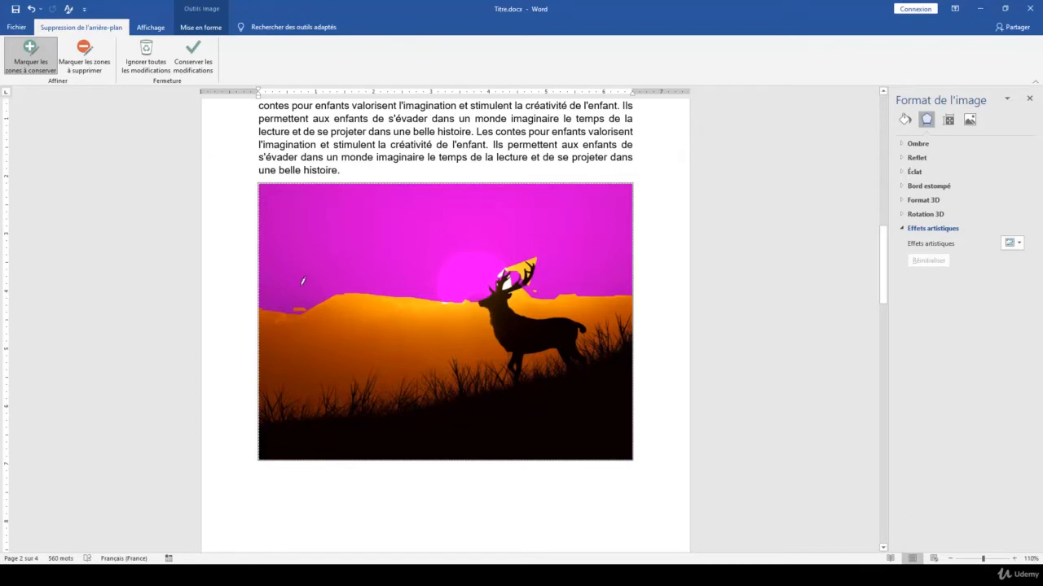
# - Mark the stray horizon patch, the yellow area around the antlers, the speck behind them and the strip before the sun for removal
pyautogui.click(83, 57)
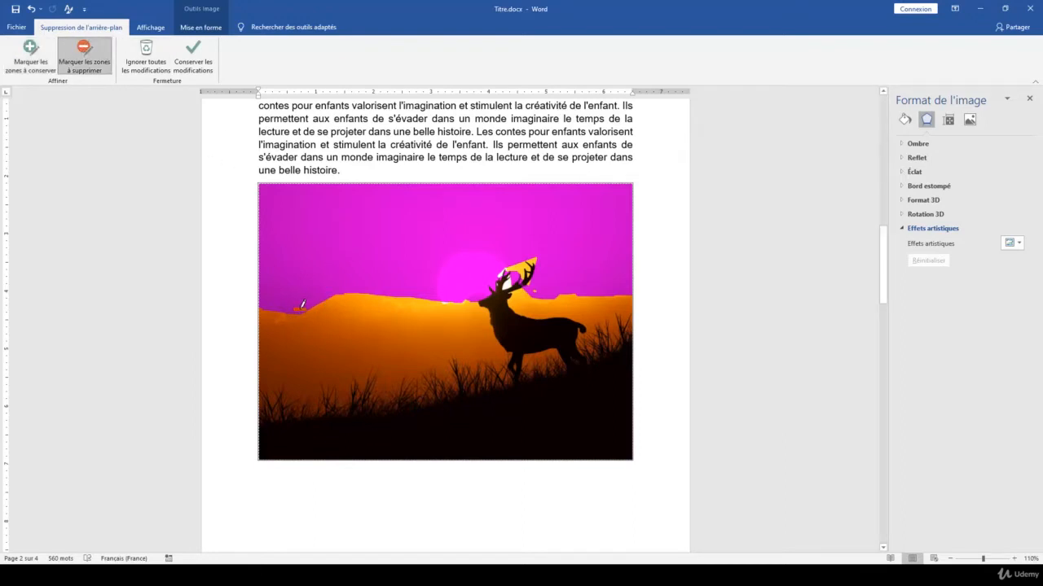
pyautogui.moveTo(307, 305); pyautogui.dragTo(309, 307)
pyautogui.moveTo(529, 261); pyautogui.dragTo(526, 282)
pyautogui.moveTo(539, 291); pyautogui.dragTo(533, 292)
pyautogui.moveTo(390, 293); pyautogui.dragTo(440, 296)
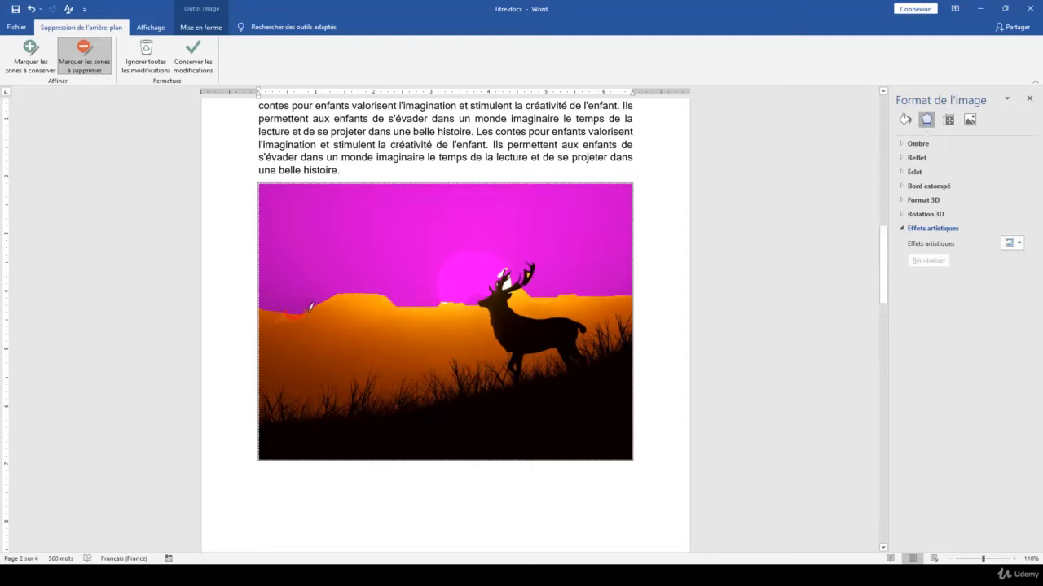
# - Mark the leftover fragments along the horizon, between the antlers and below the sun for removal, and keep the background removal changes
pyautogui.moveTo(320, 301); pyautogui.dragTo(322, 311)
pyautogui.moveTo(523, 293); pyautogui.dragTo(578, 292)
pyautogui.moveTo(514, 282); pyautogui.dragTo(507, 271)
pyautogui.moveTo(441, 299); pyautogui.dragTo(474, 304)
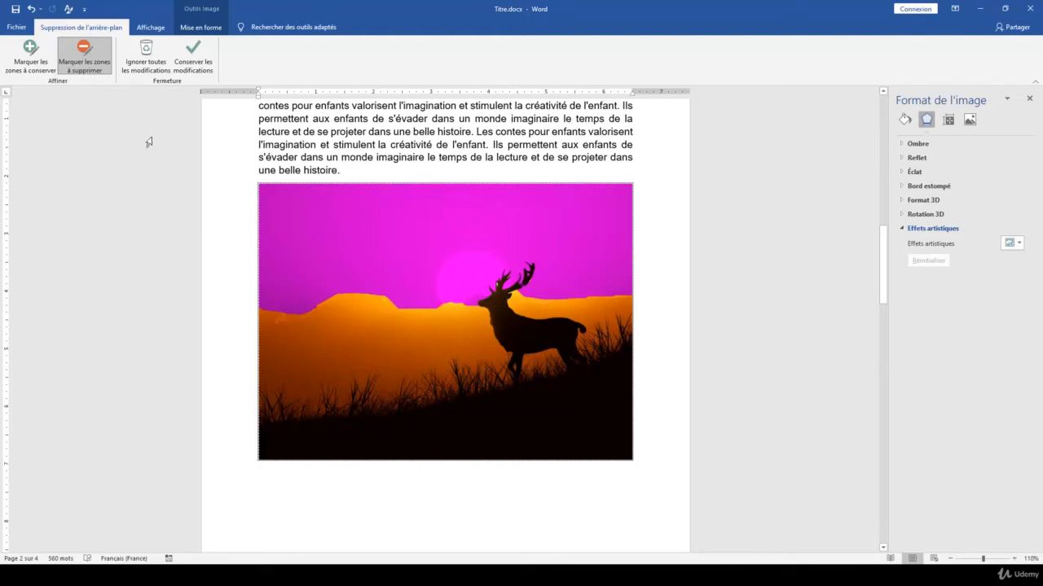
pyautogui.click(194, 63)
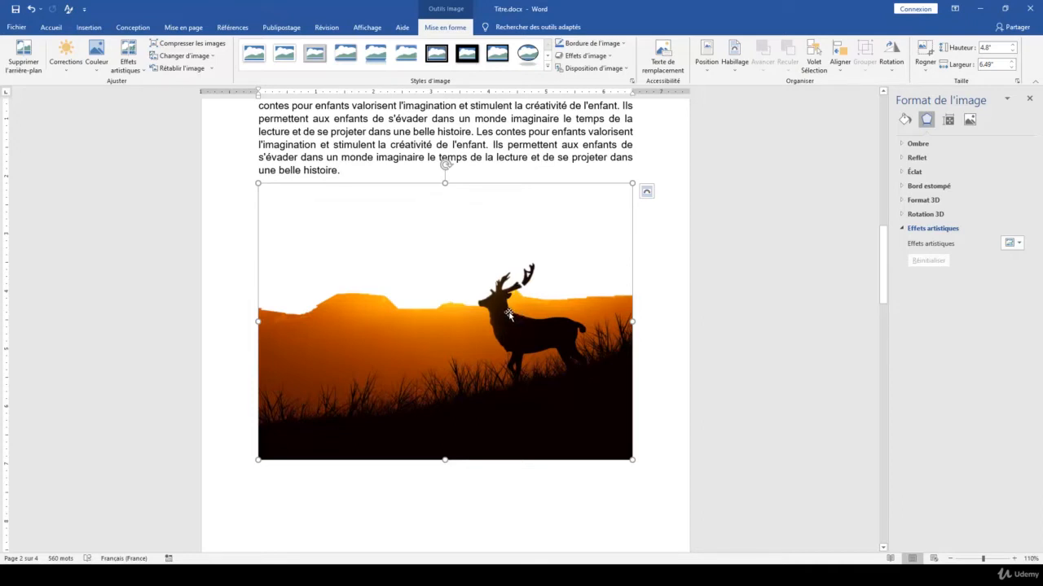
# - Set the deer picture's text wrapping to Devant le texte, try it over the paragraph, and place it just below the paragraph's last line
pyautogui.scroll(2, 531, 346)
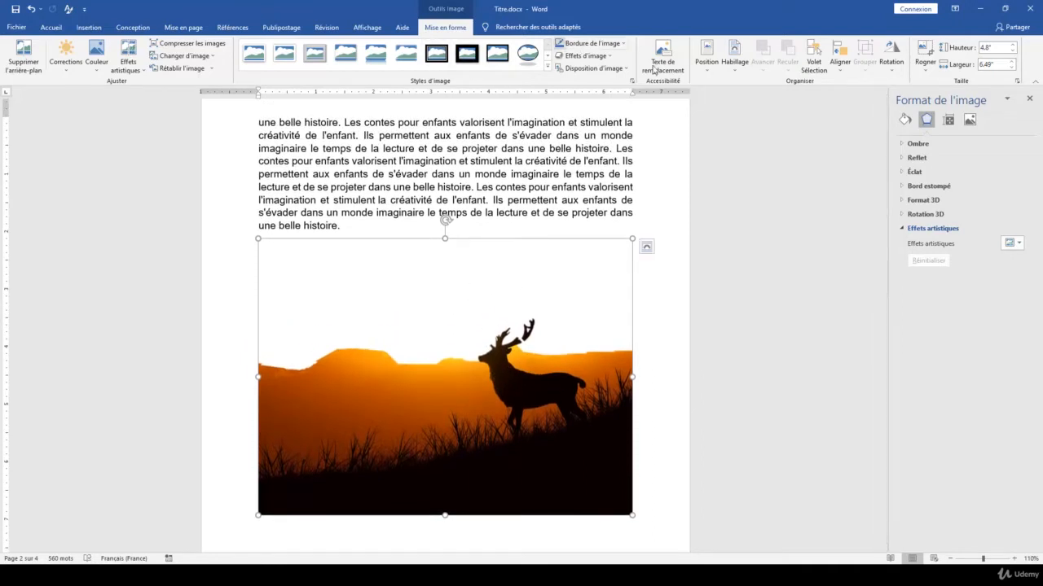
pyautogui.click(734, 63)
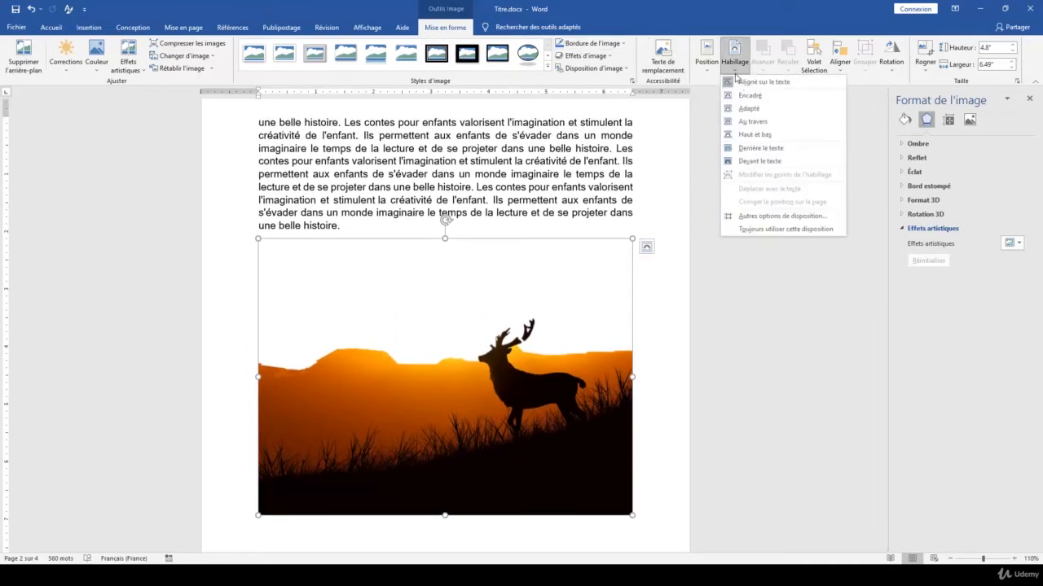
pyautogui.click(759, 161)
pyautogui.moveTo(407, 405); pyautogui.dragTo(409, 318)
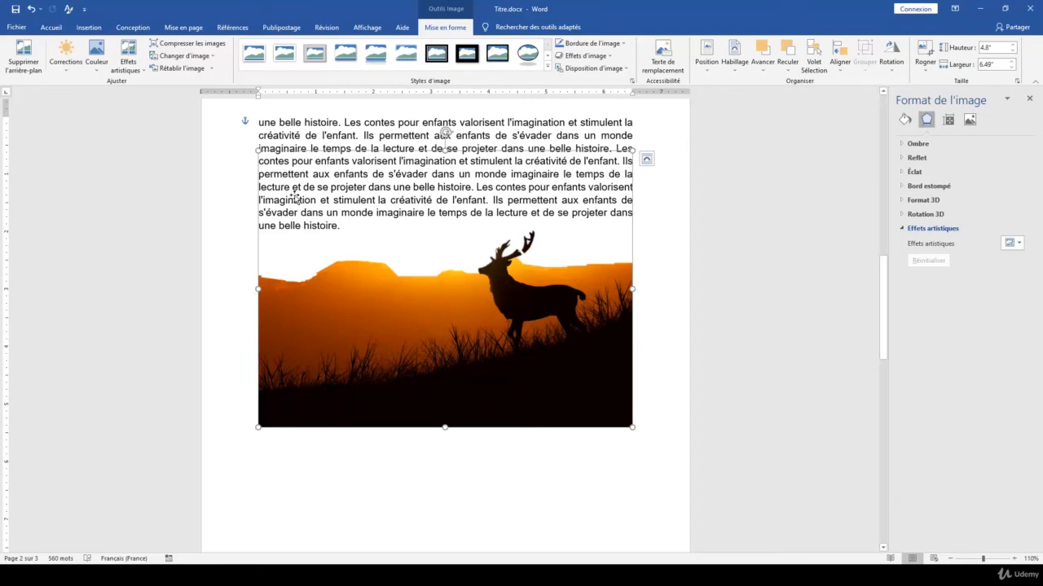
pyautogui.moveTo(377, 274); pyautogui.dragTo(375, 325)
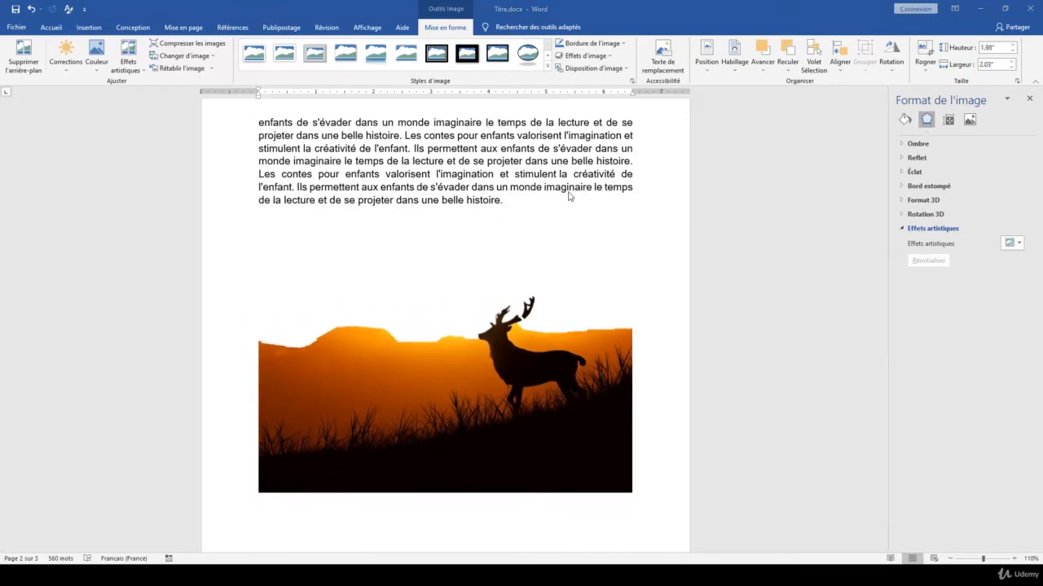
pyautogui.click(586, 234)
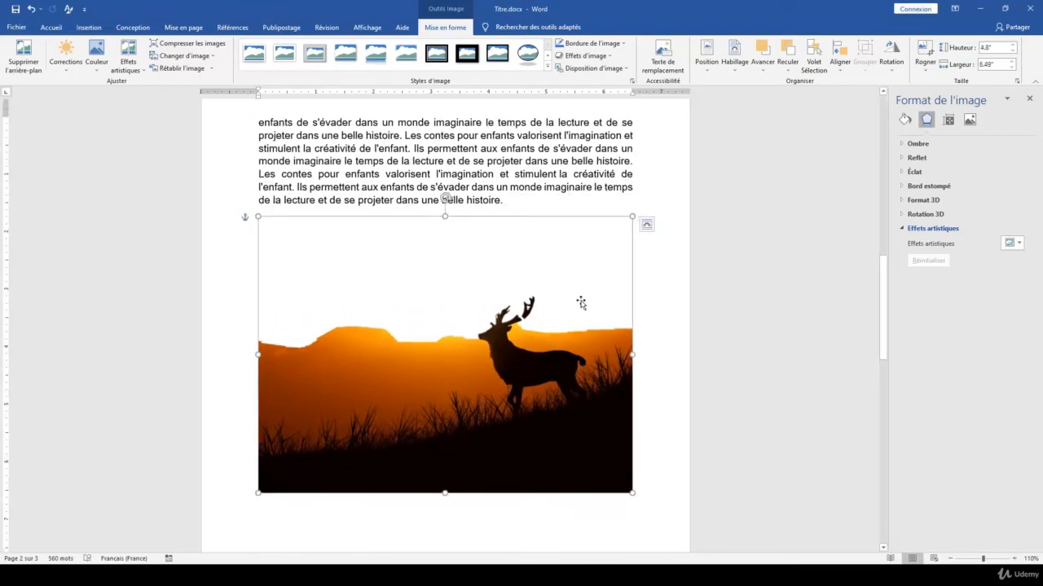
# - Edit the wrap points of the soccer ball picture on page 1, fitting the upper boundary around the top of the ball
pyautogui.scroll(3, 580, 302)
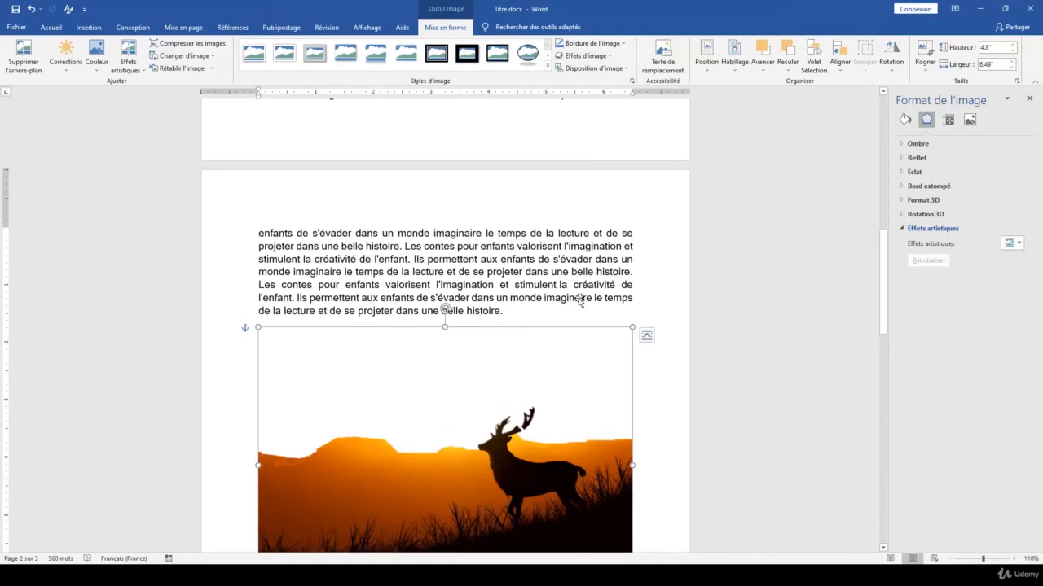
pyautogui.scroll(4, 578, 302)
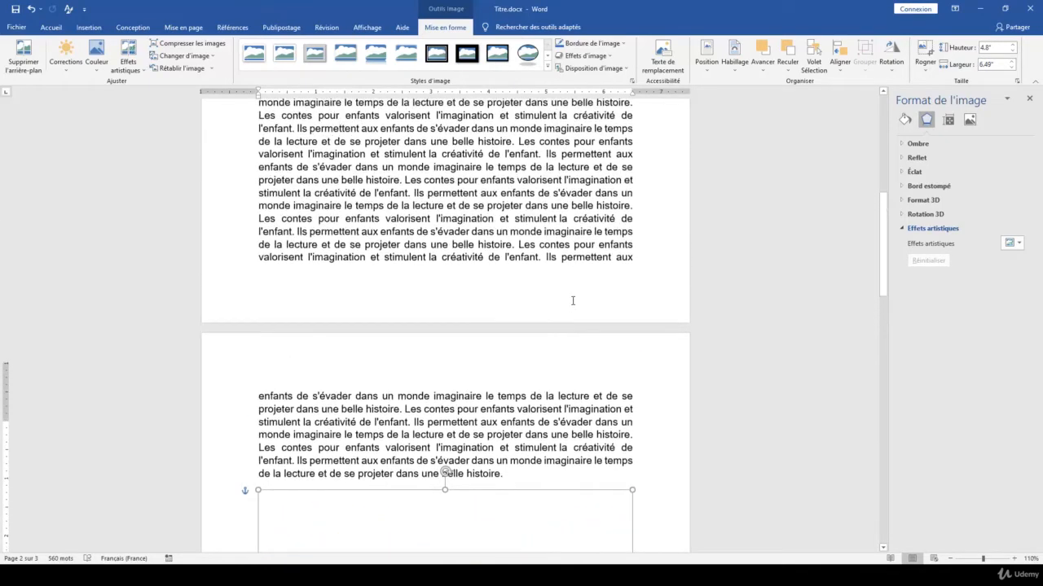
pyautogui.scroll(10, 571, 301)
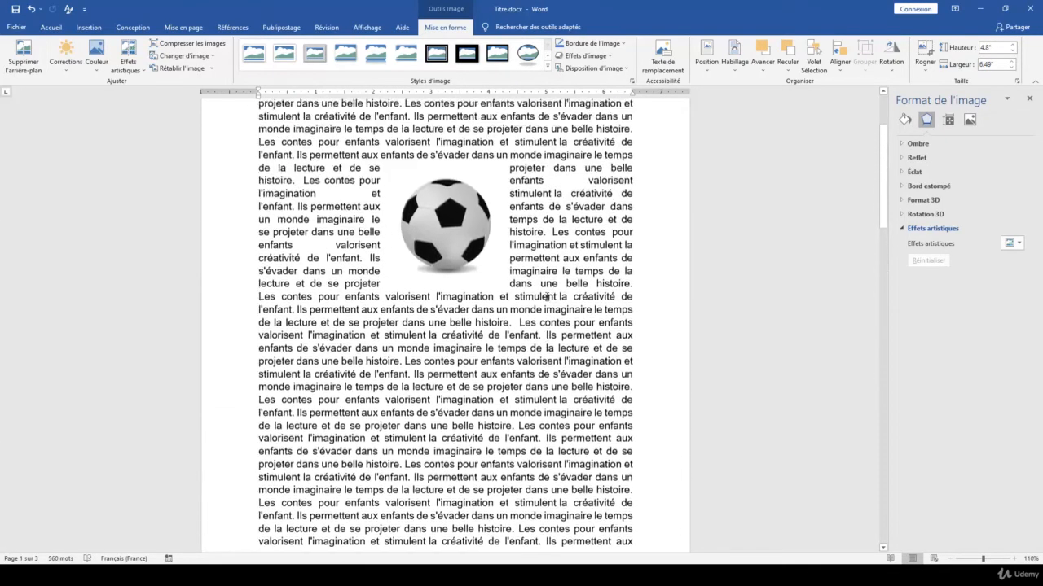
pyautogui.scroll(2, 499, 286)
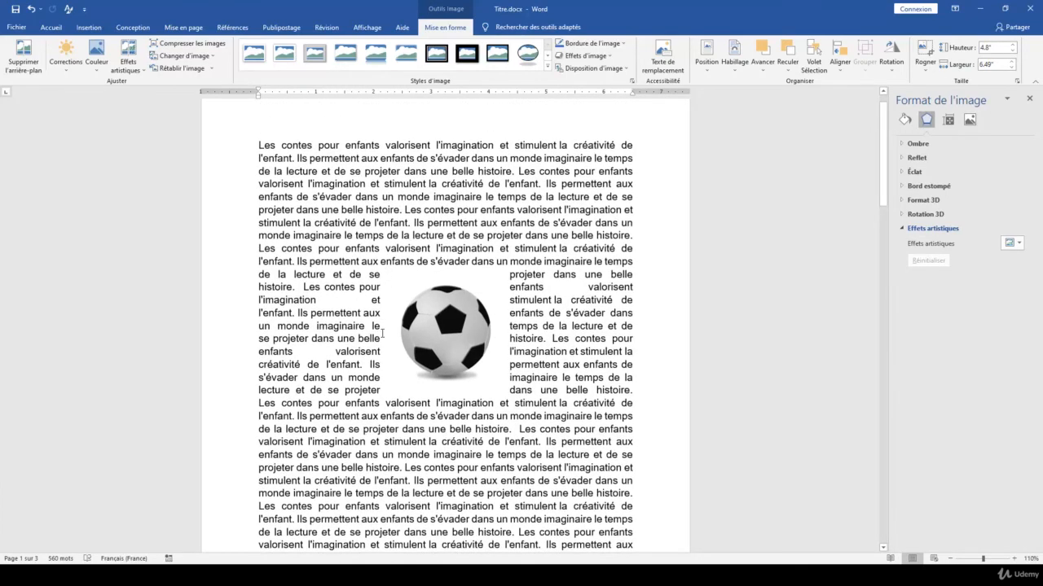
pyautogui.click(456, 321)
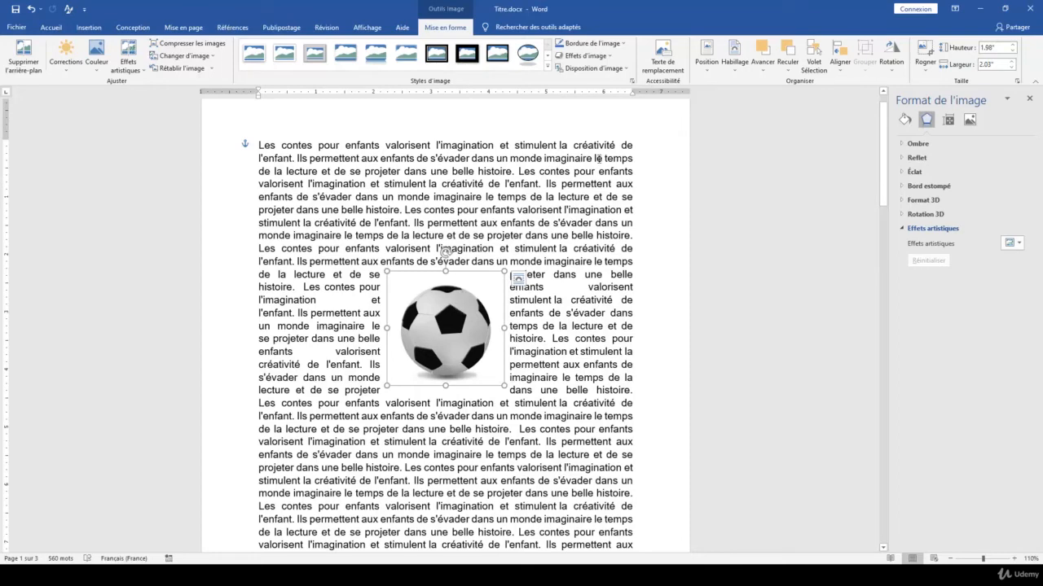
pyautogui.click(736, 73)
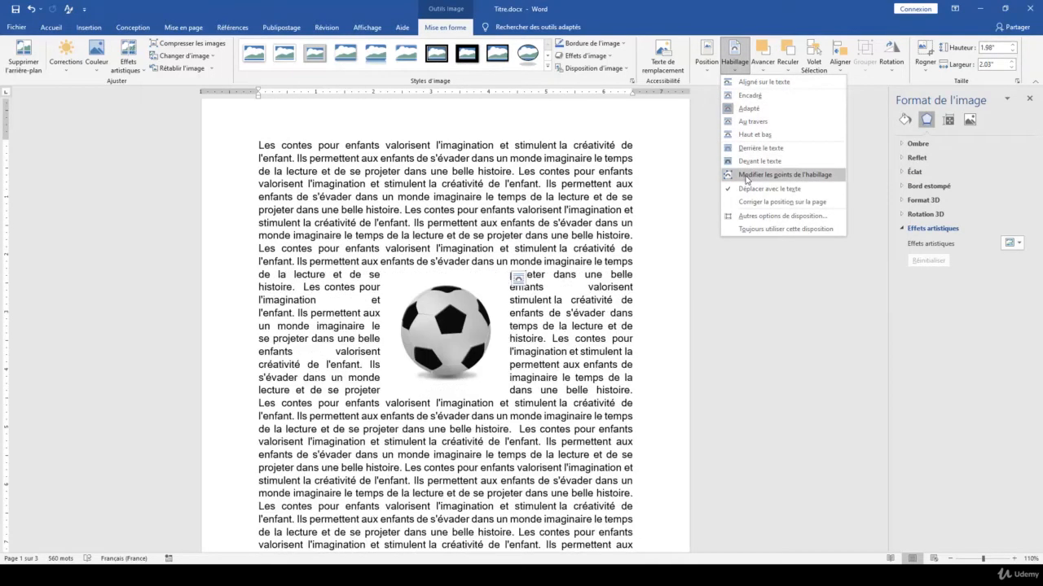
pyautogui.click(750, 176)
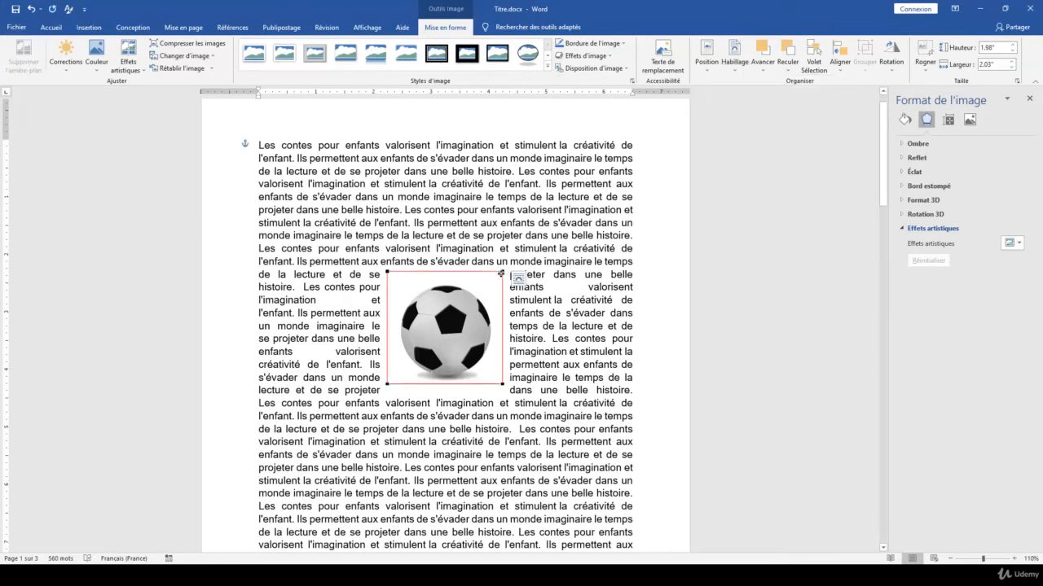
pyautogui.moveTo(502, 271); pyautogui.dragTo(486, 291)
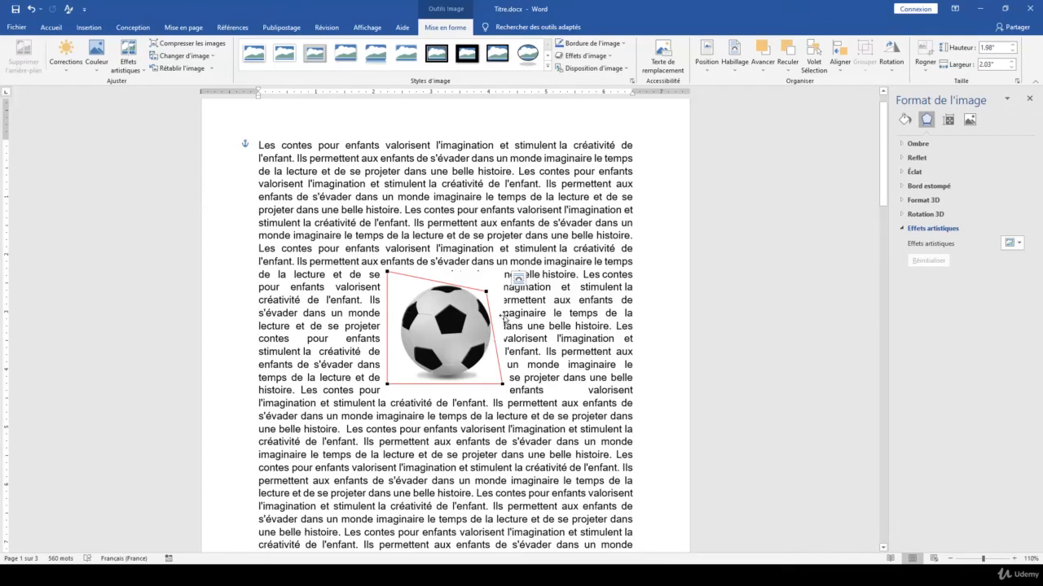
pyautogui.moveTo(386, 269); pyautogui.dragTo(405, 294)
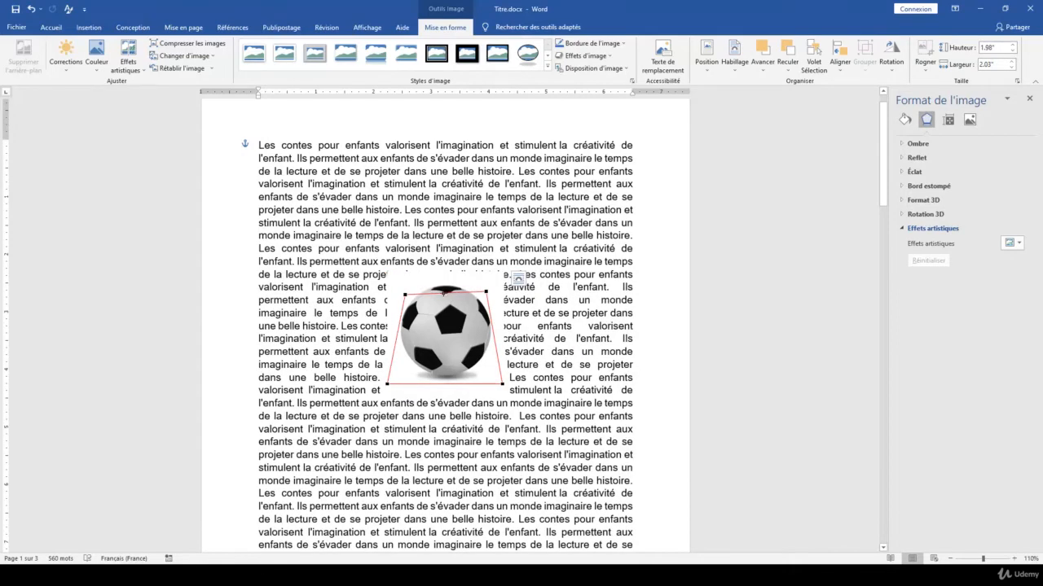
pyautogui.moveTo(444, 292); pyautogui.dragTo(441, 282)
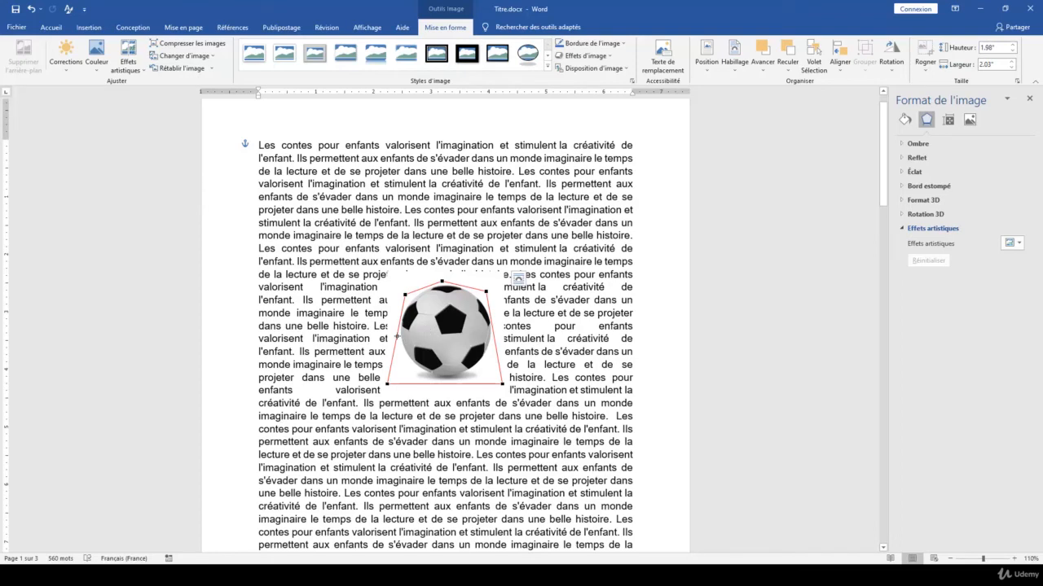
# - Fit the remaining wrap points closely around the sides, bottom and upper curve of the soccer ball, and finish editing them
pyautogui.moveTo(388, 383); pyautogui.dragTo(404, 365)
pyautogui.moveTo(502, 383); pyautogui.dragTo(495, 326)
pyautogui.moveTo(453, 377); pyautogui.dragTo(408, 297)
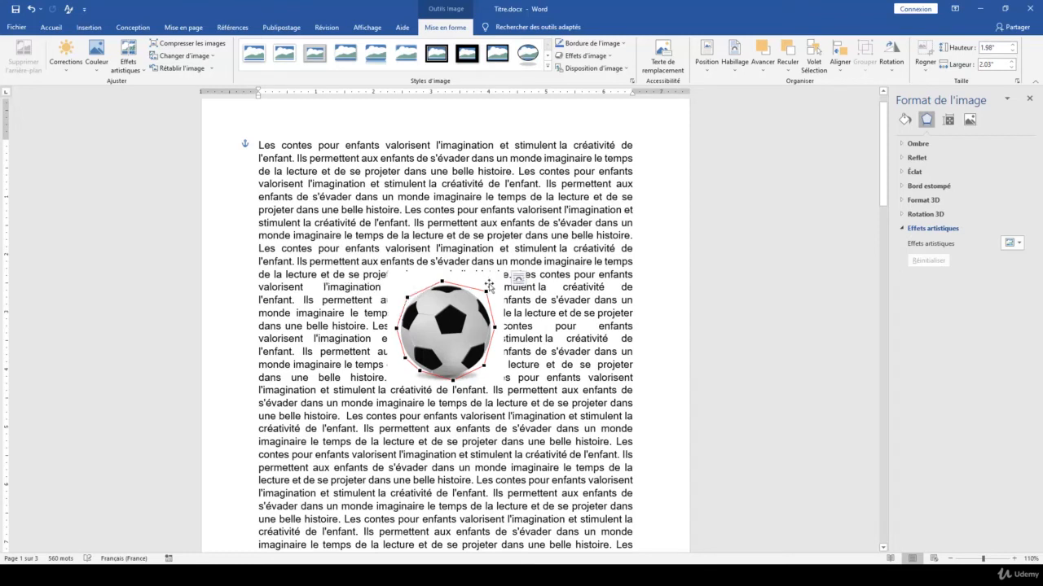
pyautogui.moveTo(486, 291); pyautogui.dragTo(462, 286)
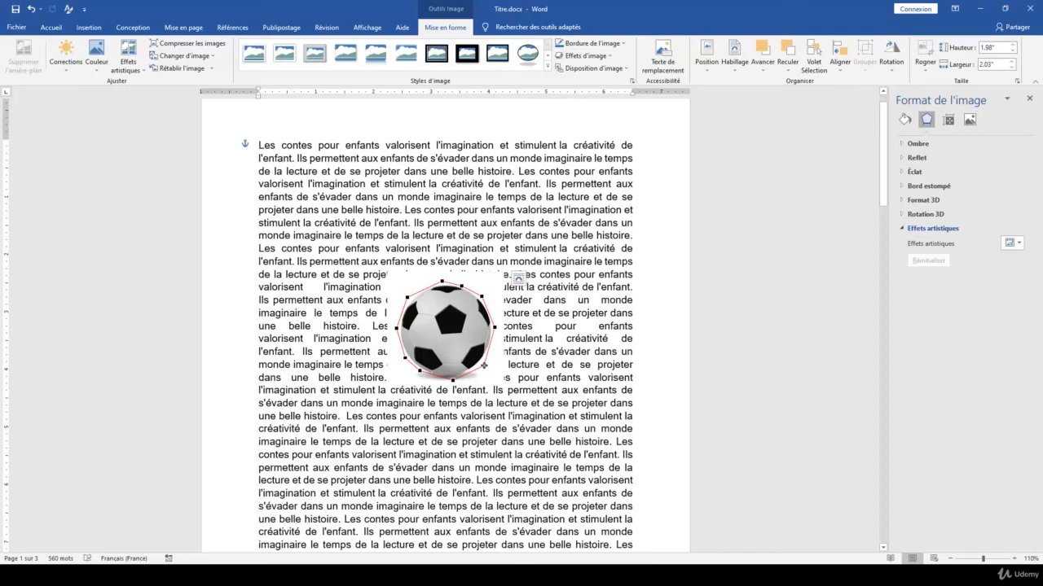
pyautogui.moveTo(482, 365); pyautogui.dragTo(483, 362)
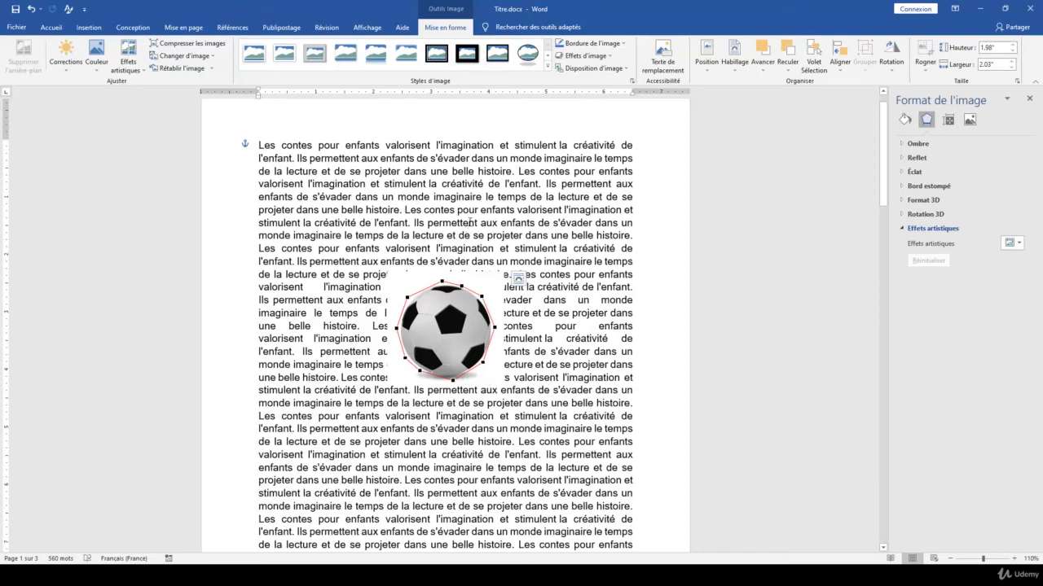
pyautogui.click(470, 222)
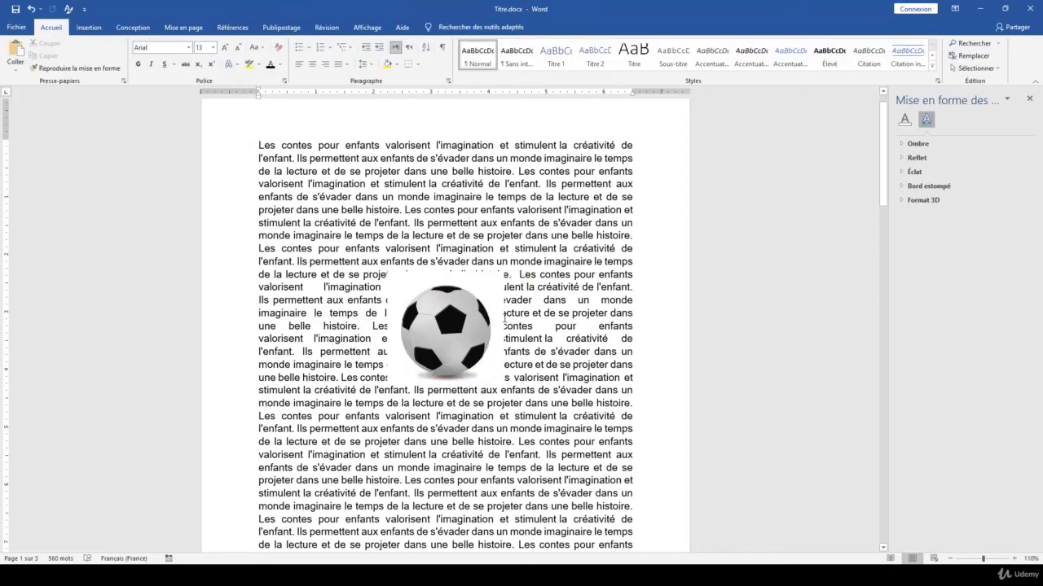
# - Remove the soccer ball picture's background, marking the ball's lower edge as an area to keep, and apply the changes
pyautogui.click(472, 308)
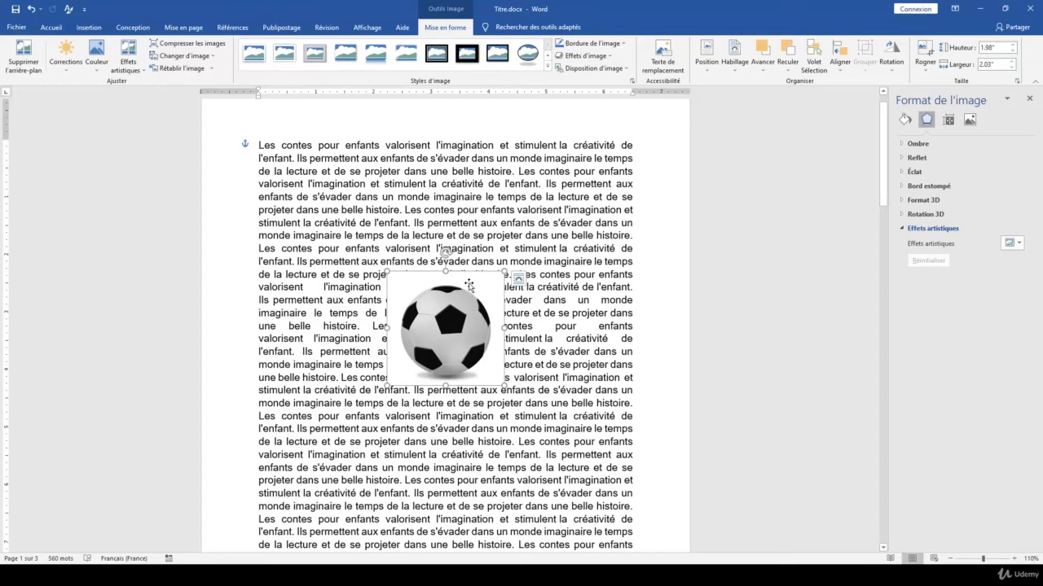
pyautogui.click(24, 56)
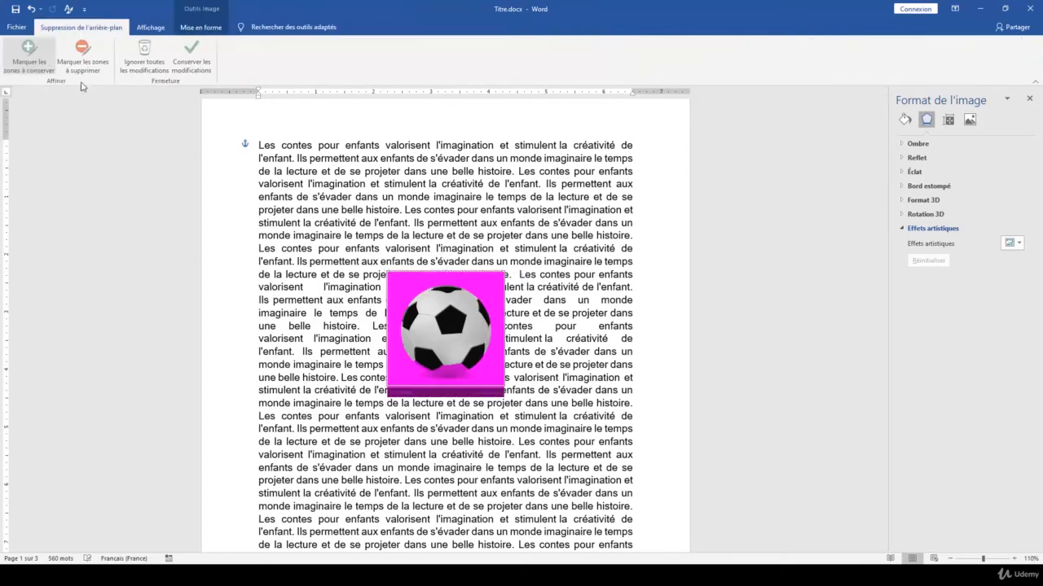
pyautogui.click(31, 55)
pyautogui.moveTo(439, 371); pyautogui.dragTo(459, 373)
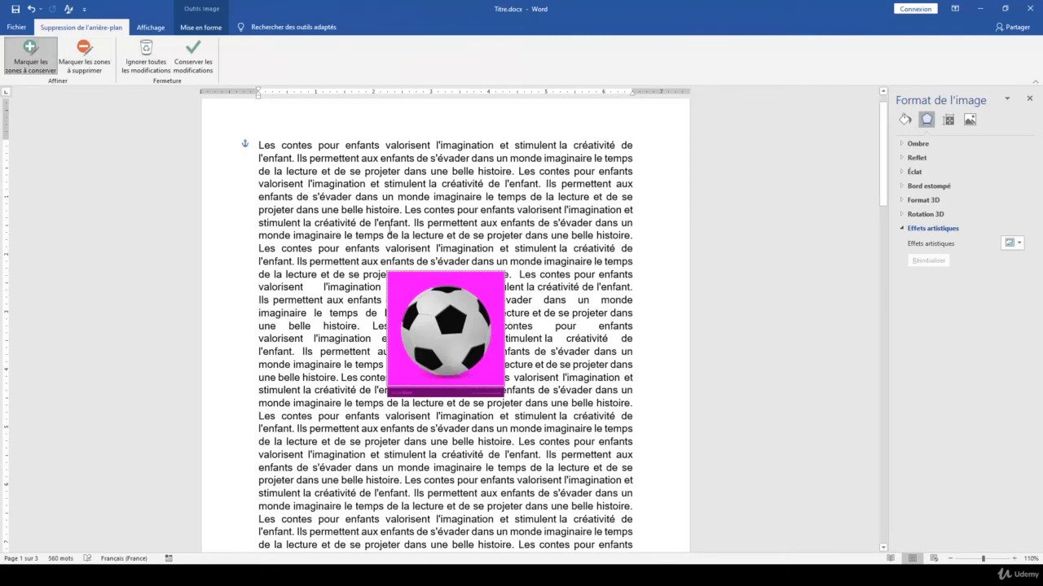
pyautogui.click(193, 57)
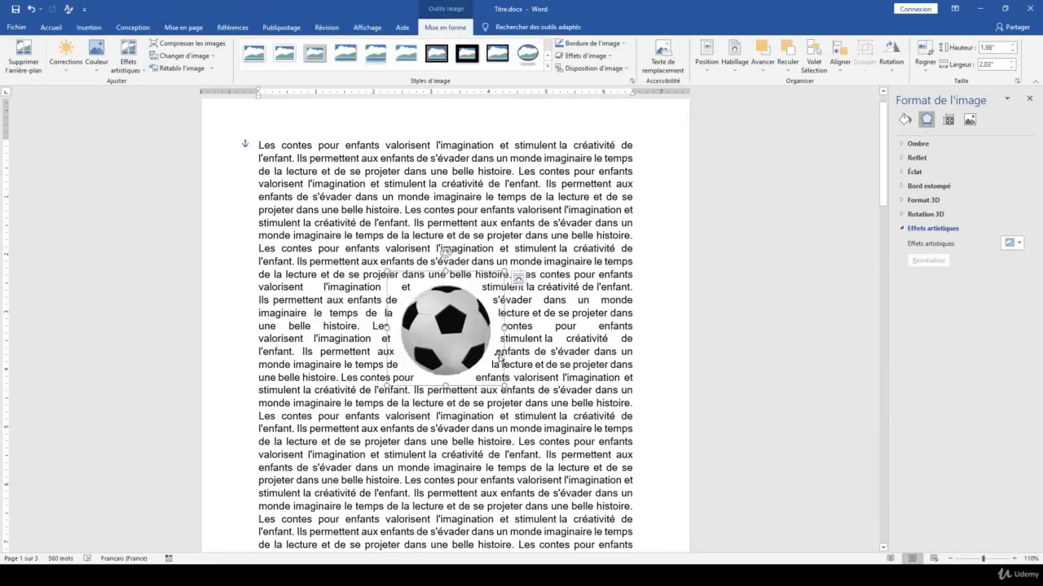
pyautogui.click(487, 235)
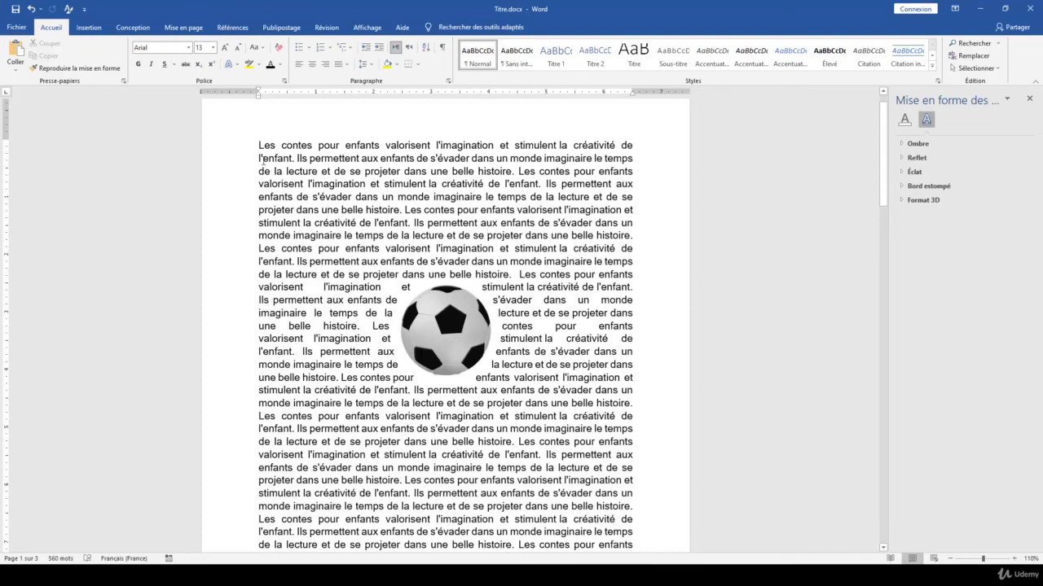
# - Select the text surrounding the soccer ball from the first line, turn its justification off, and apply Justifier again
pyautogui.moveTo(255, 147); pyautogui.dragTo(572, 442)
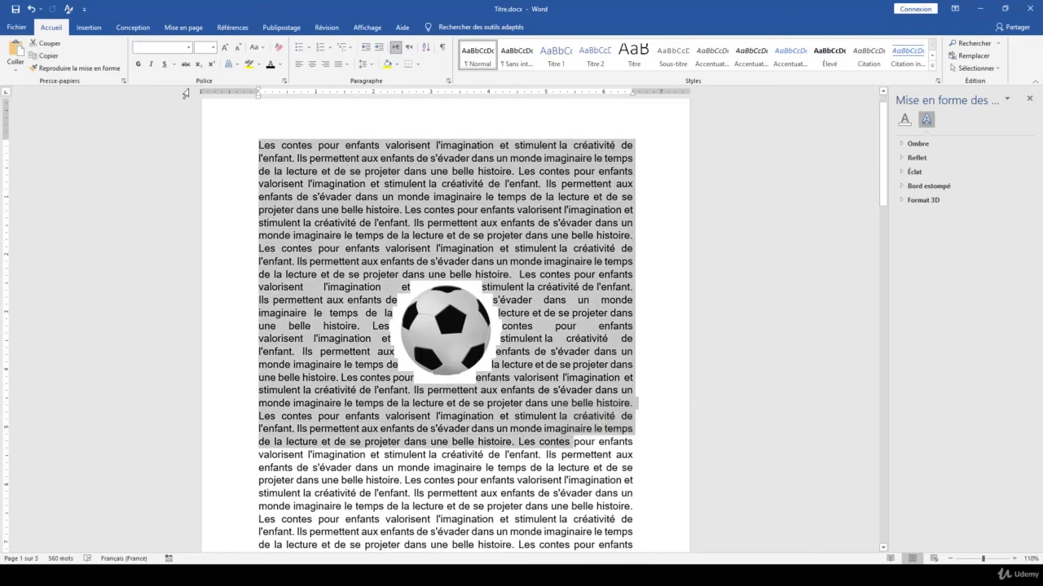
pyautogui.click(348, 65)
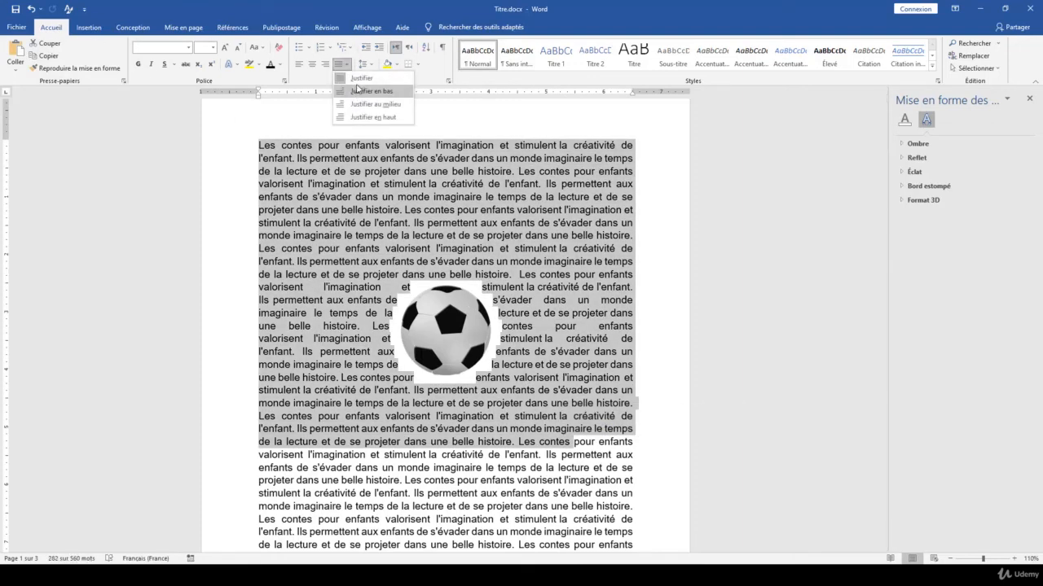
pyautogui.click(358, 79)
pyautogui.click(348, 64)
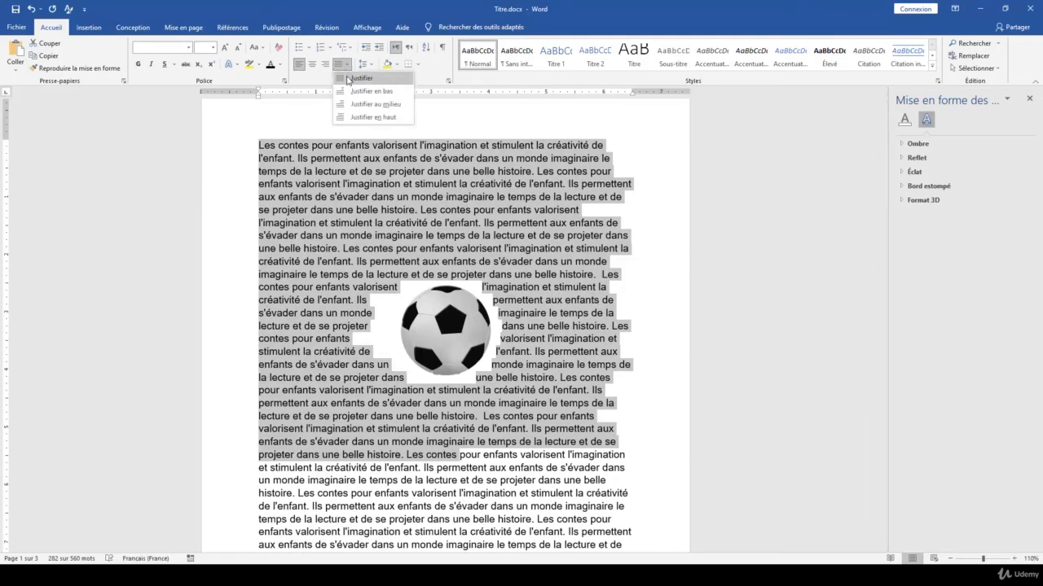
pyautogui.click(358, 73)
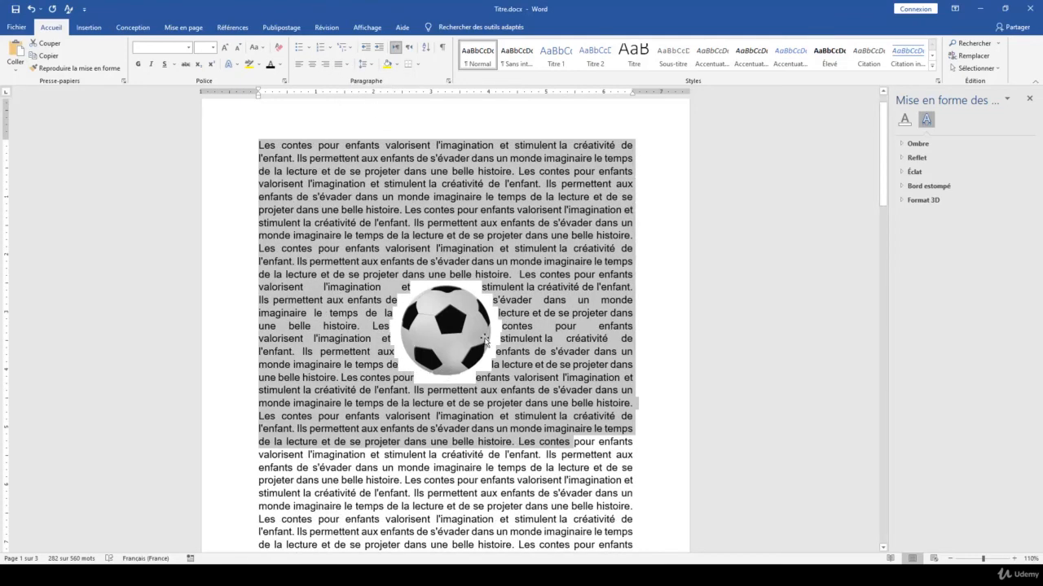
pyautogui.click(495, 248)
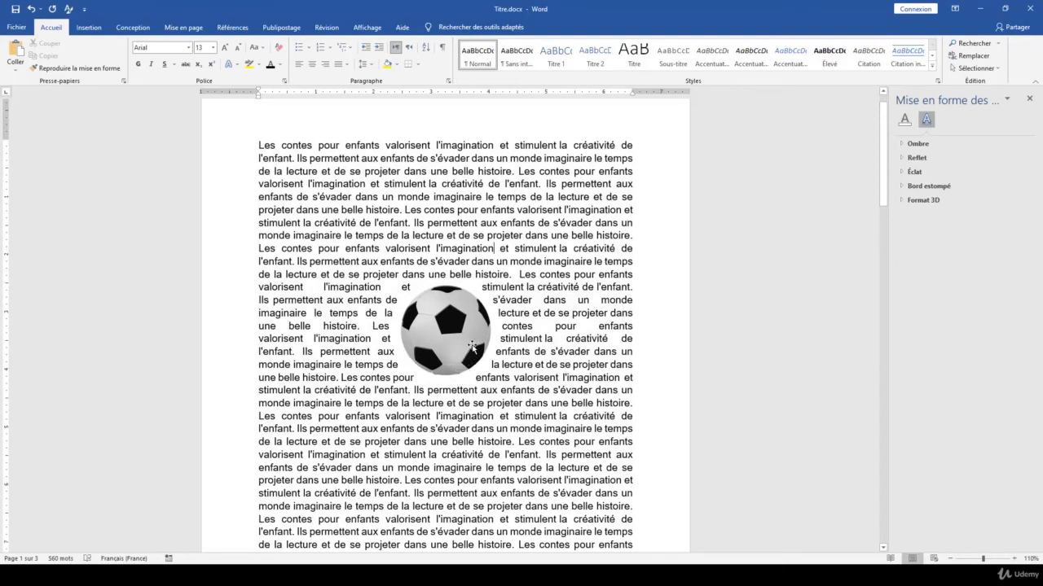
# - Edit the soccer ball picture's wrap points, trying the topmost point inside the ball before placing it just above the ball's upper-left curve
pyautogui.click(453, 294)
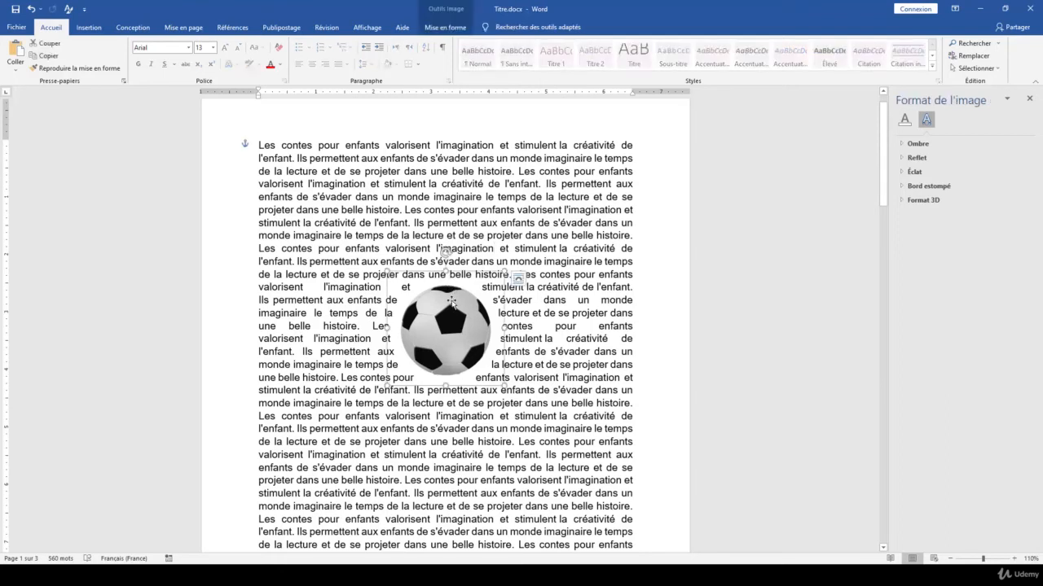
pyautogui.click(445, 26)
pyautogui.click(735, 65)
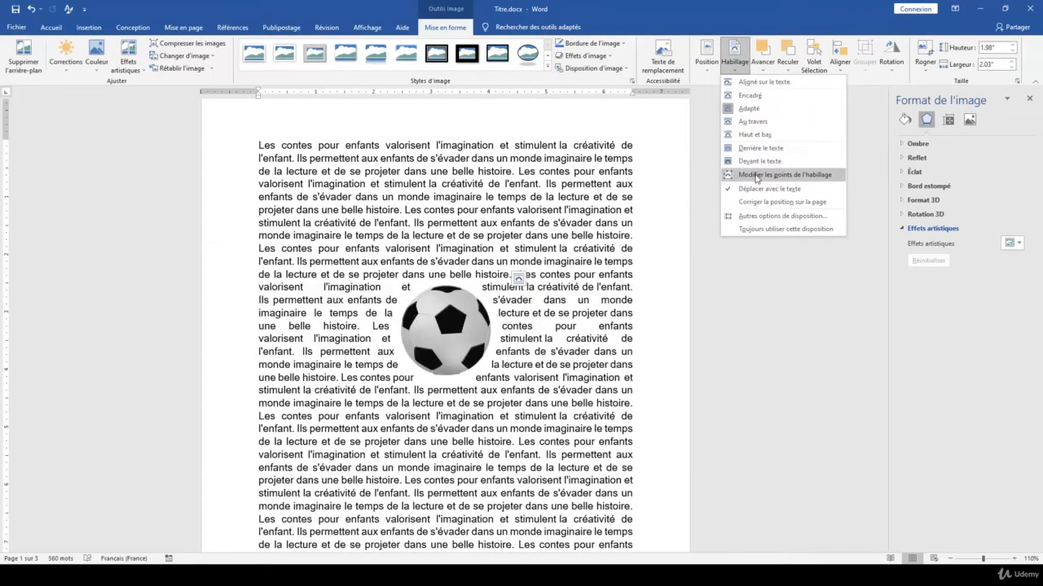
pyautogui.click(756, 175)
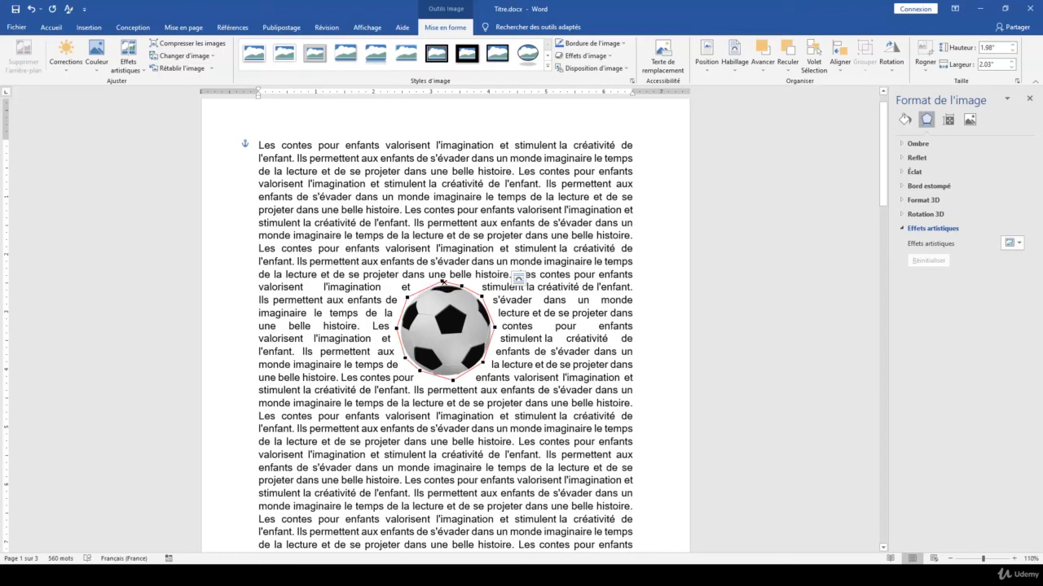
pyautogui.moveTo(442, 282); pyautogui.dragTo(447, 293)
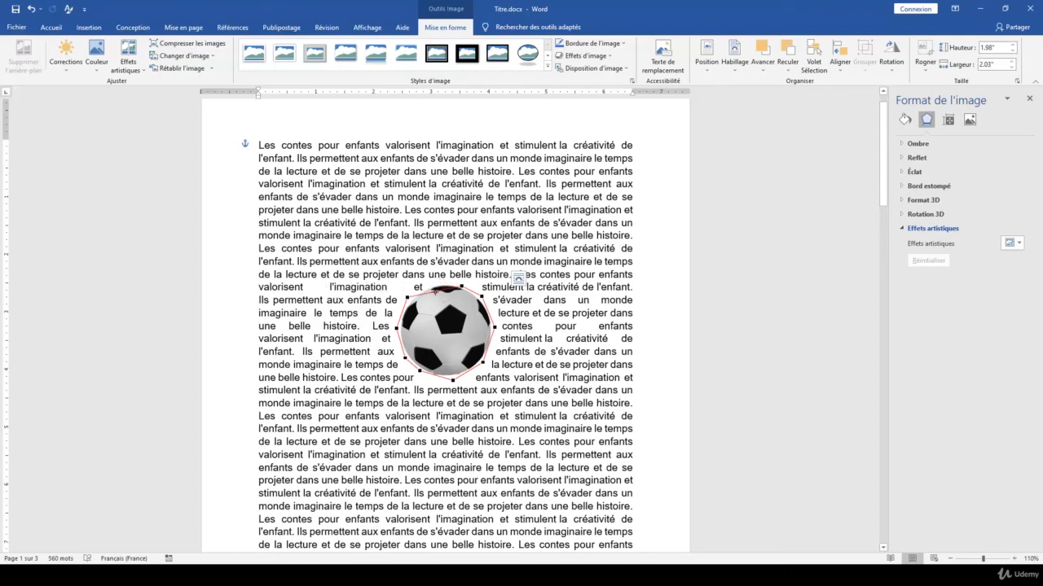
pyautogui.moveTo(431, 284); pyautogui.dragTo(431, 282)
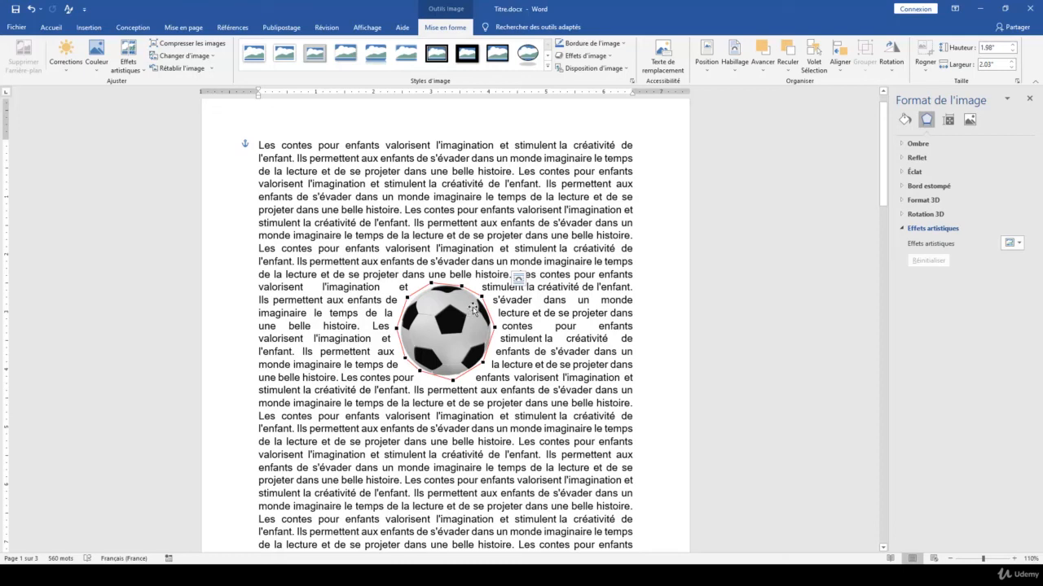
# - Review the deer picture on page 2, and display the wrap points of the soccer ball picture on page 1 again
pyautogui.scroll(-15, 481, 305)
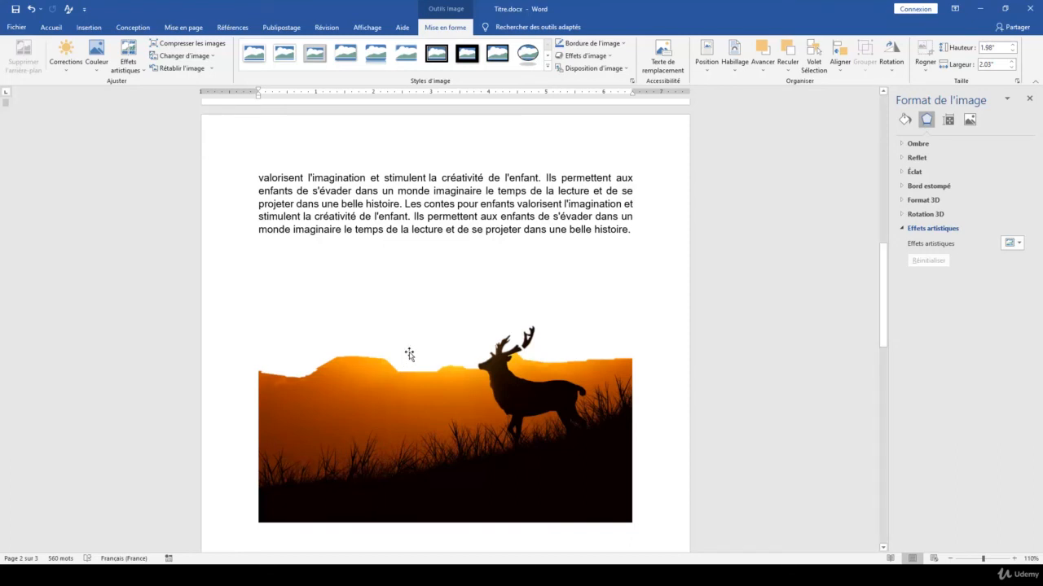
pyautogui.scroll(5, 407, 354)
pyautogui.scroll(10, 413, 350)
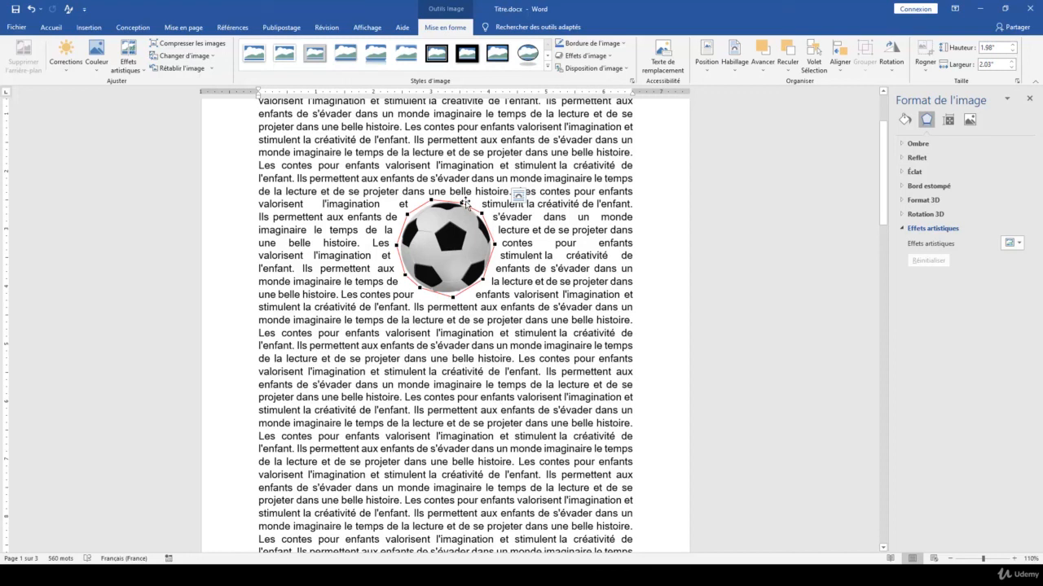
pyautogui.click(734, 57)
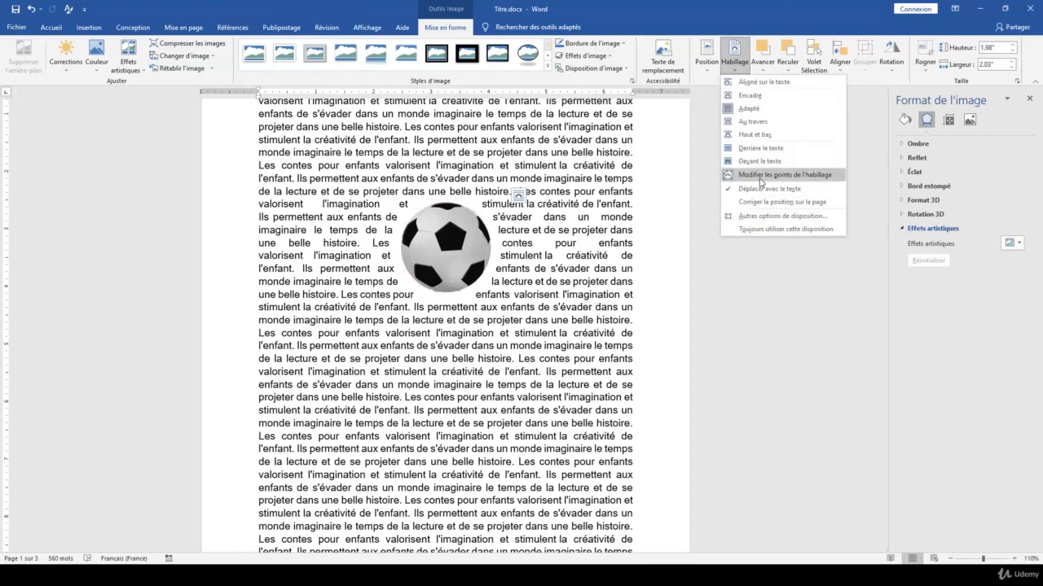
pyautogui.click(760, 177)
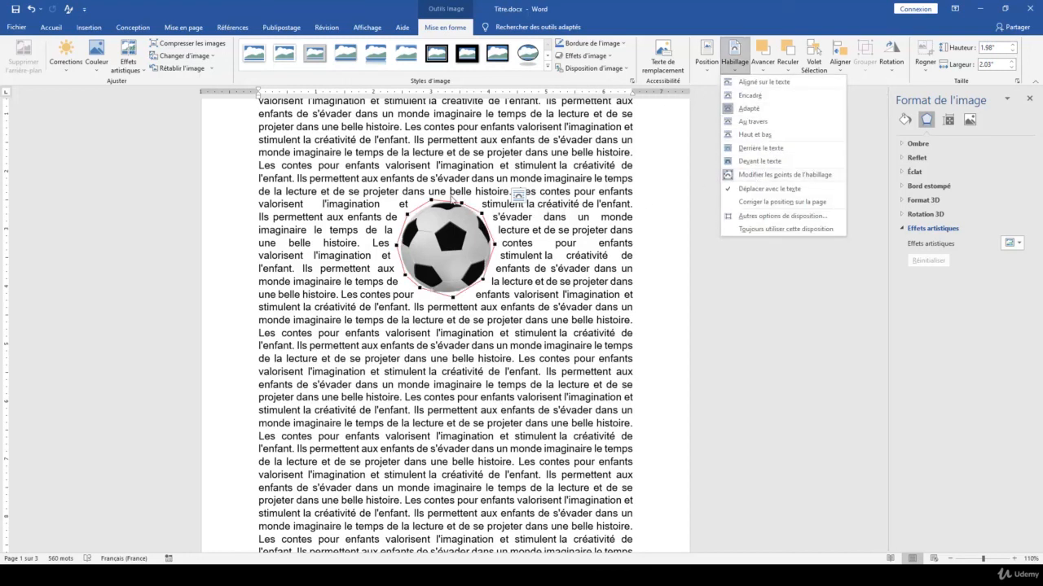